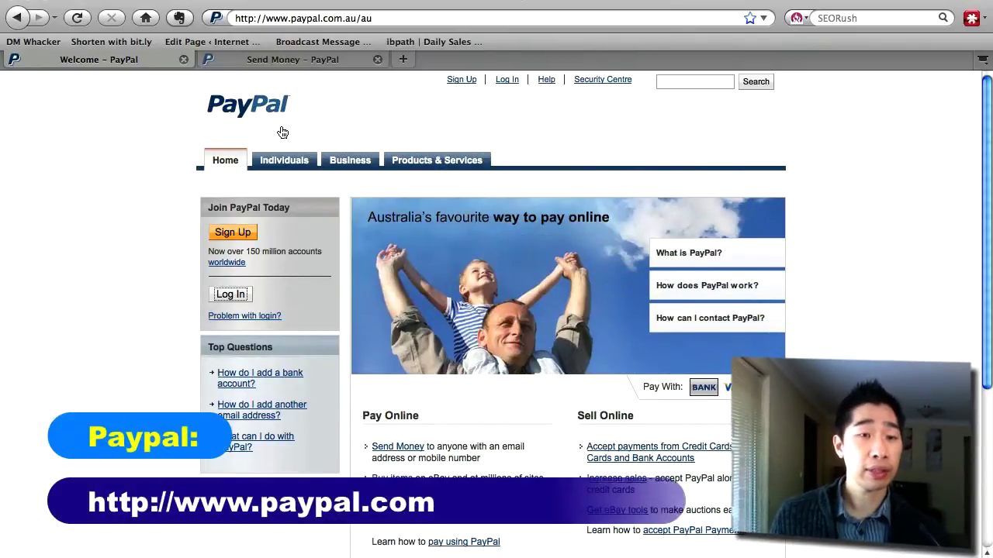
# Step: Switch to the 'Send Money – PayPal' tab with its empty recipient and amount form
pyautogui.click(204, 137)
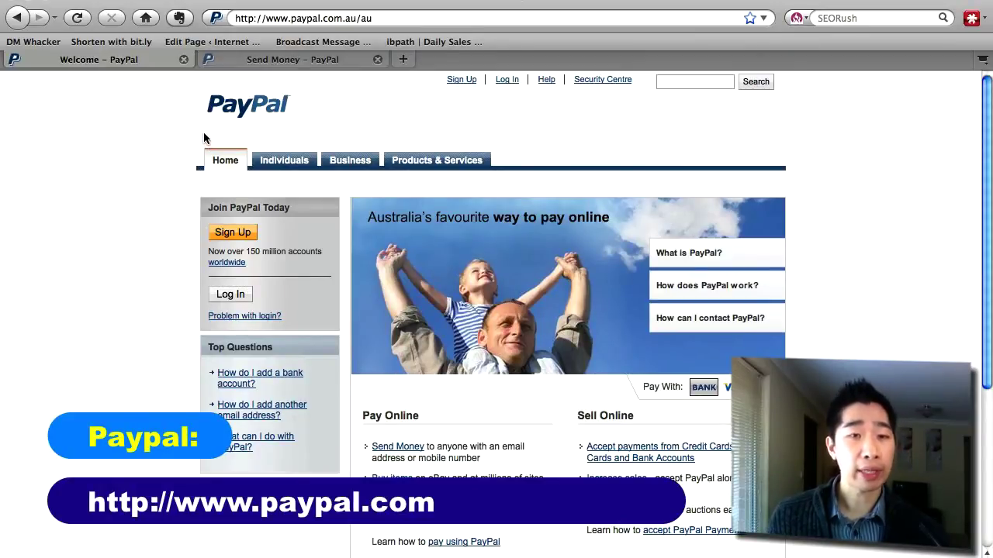
pyautogui.hotkey('ctrl', 'Tab')
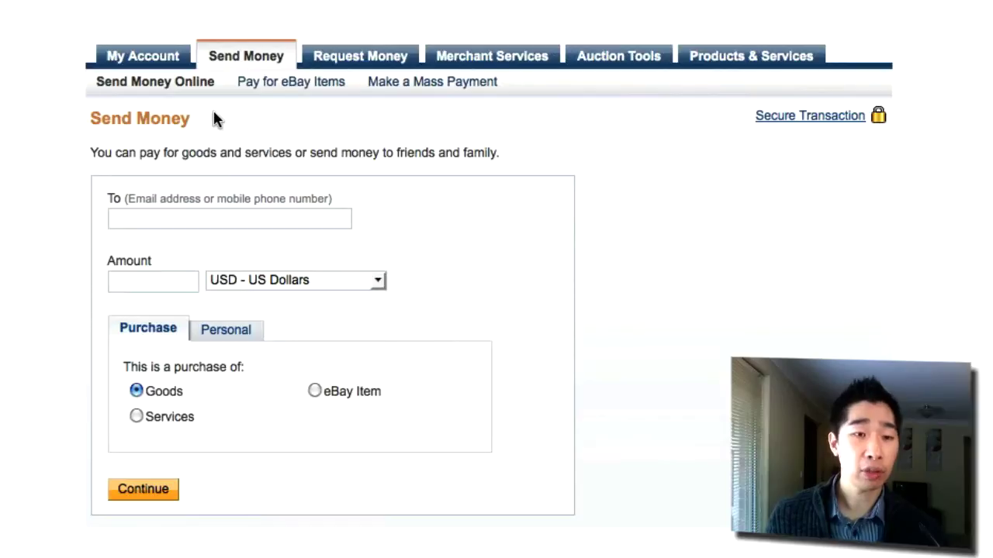
pyautogui.click(239, 218)
pyautogui.click(461, 314)
pyautogui.click(144, 316)
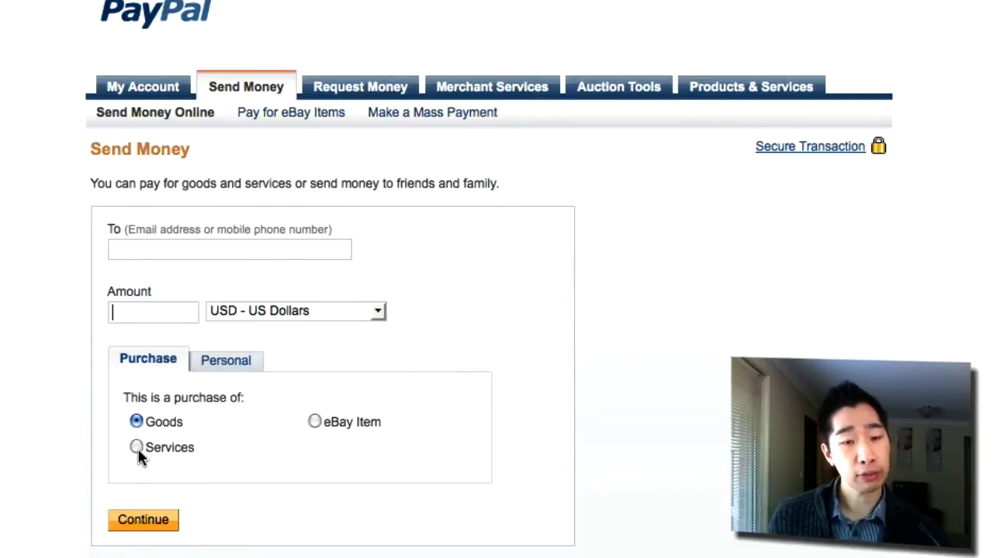
pyautogui.click(194, 532)
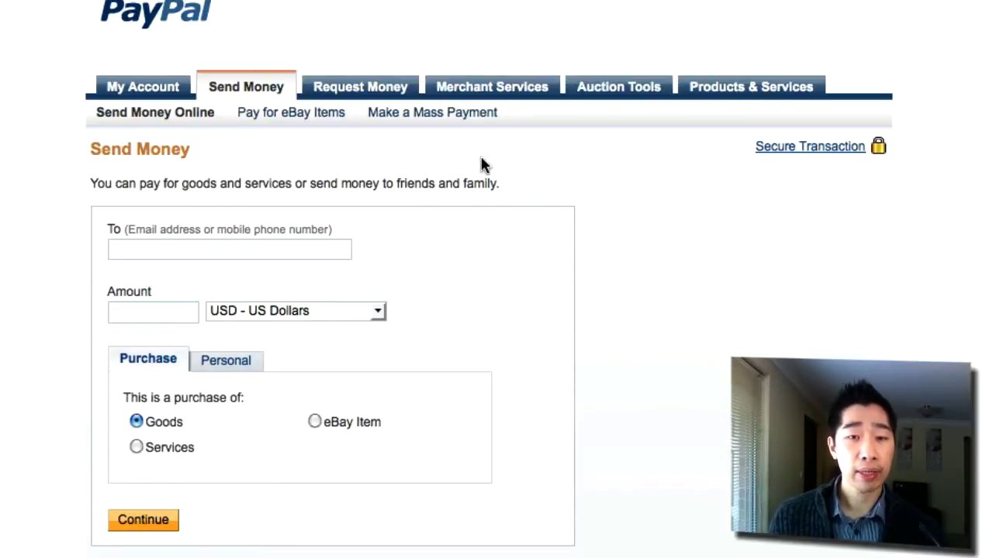
pyautogui.click(473, 116)
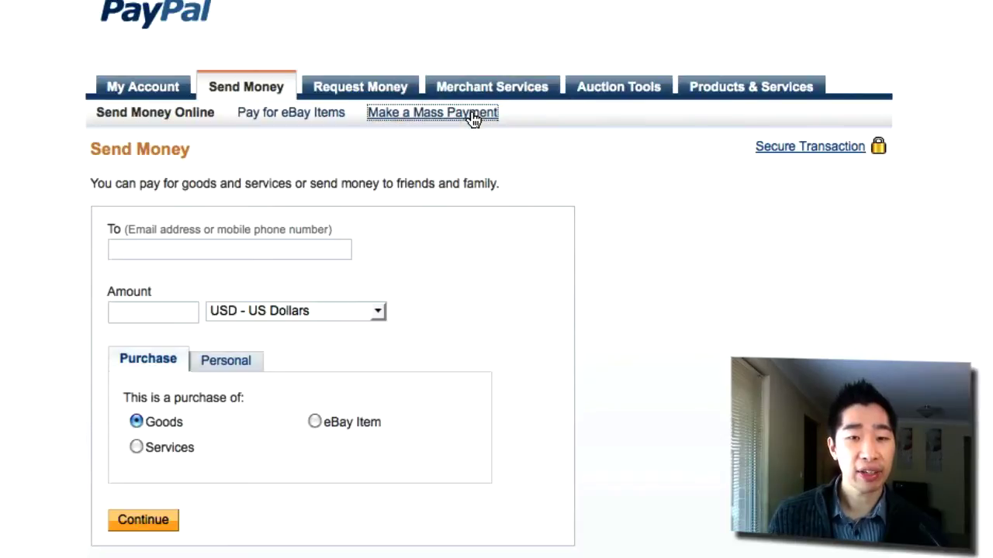
pyautogui.scroll(-1, 448, 122)
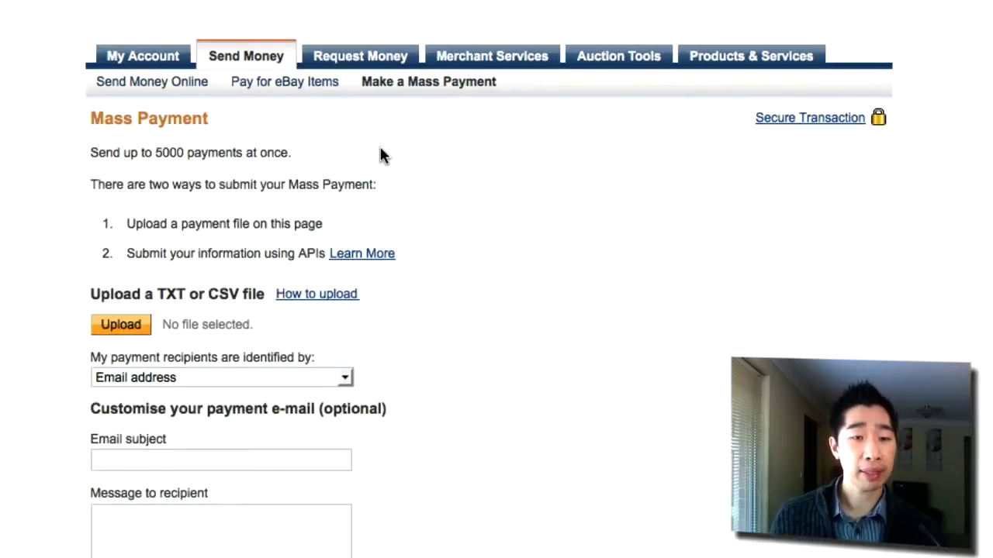
# Step: Scroll the Mass Payment page down to the 'Upload a TXT or CSV file' section
pyautogui.click(364, 160)
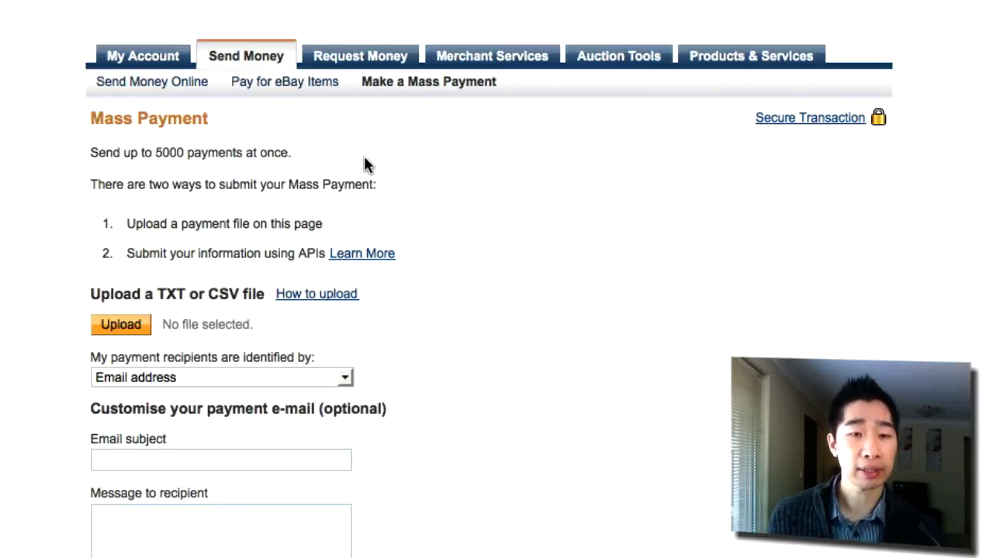
pyautogui.scroll(-2, 386, 198)
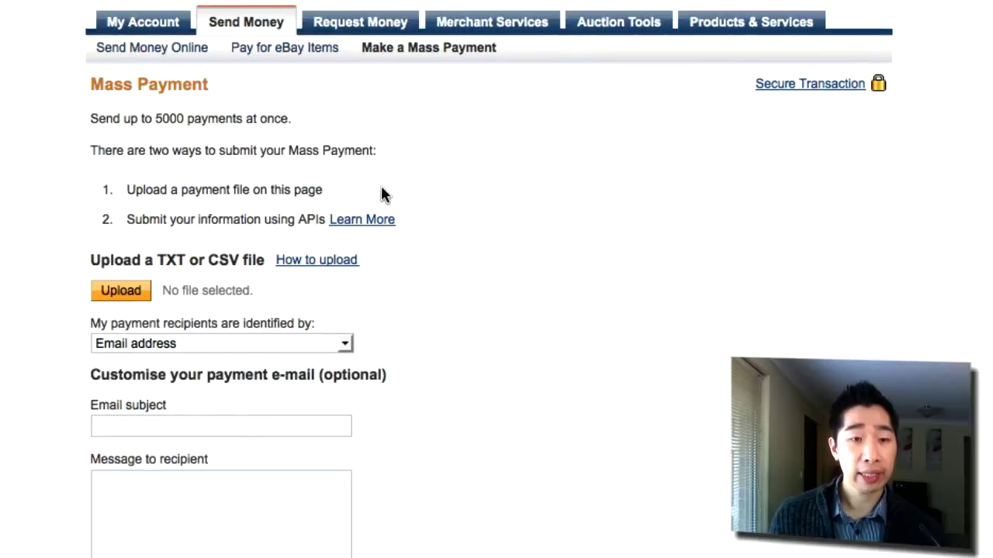
pyautogui.scroll(-1, 384, 193)
pyautogui.click(332, 128)
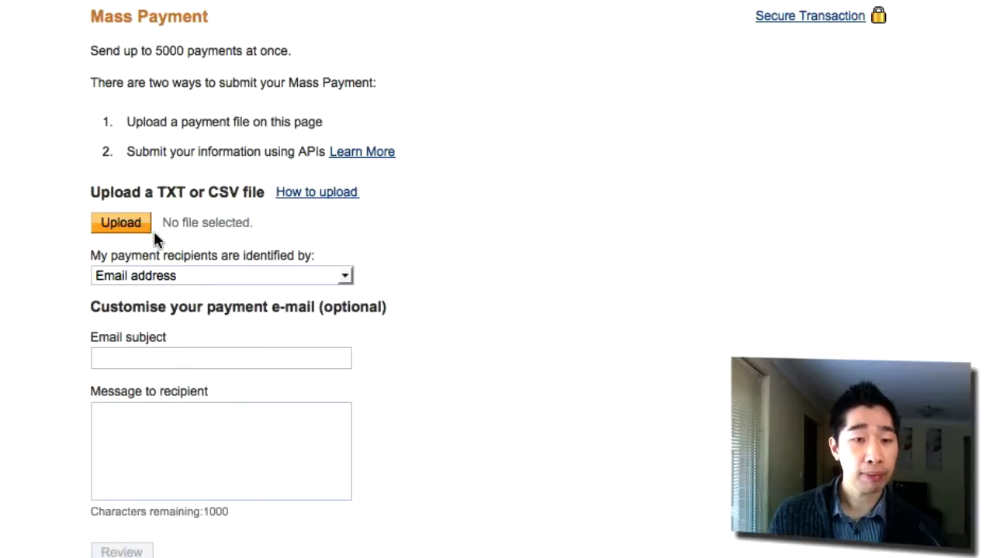
# Step: Upload masspayment.txt from the Desktop as the payment file
pyautogui.click(124, 226)
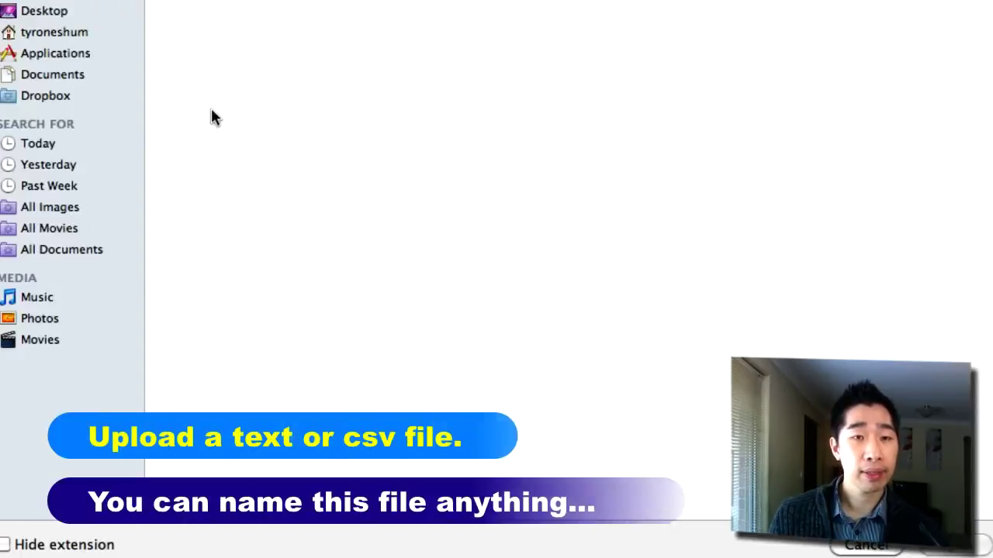
pyautogui.click(60, 10)
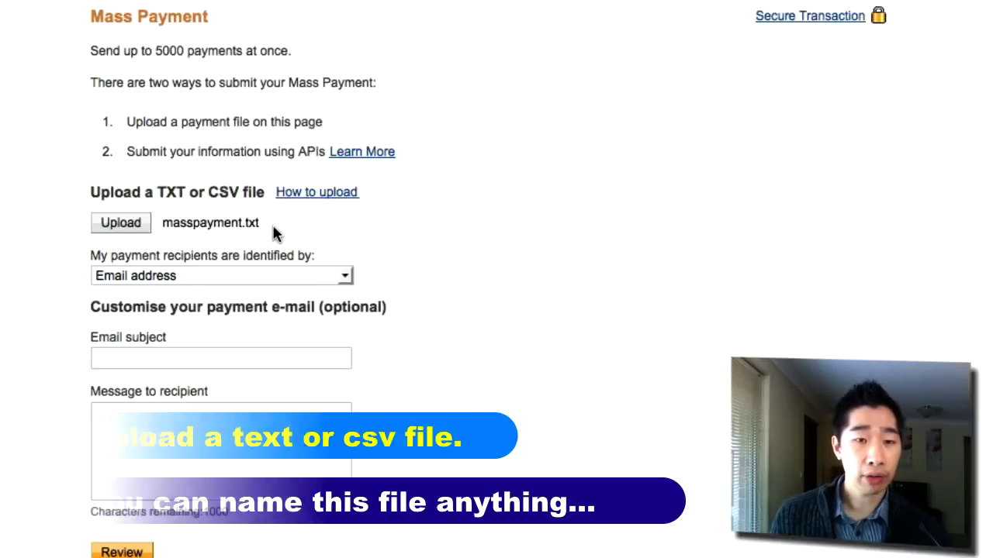
pyautogui.moveTo(277, 231); pyautogui.dragTo(160, 228)
pyautogui.click(374, 225)
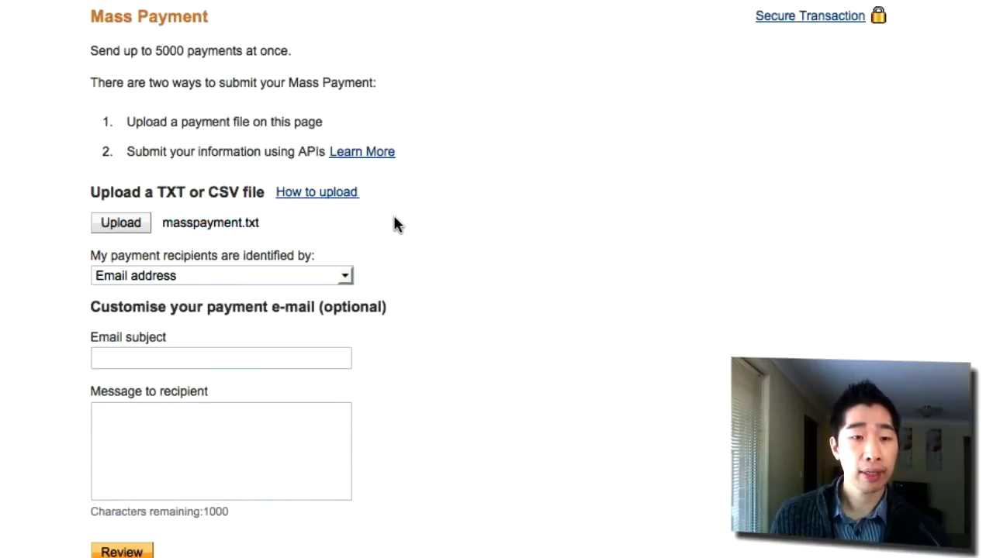
# Step: Keep recipients identified by Email address, pass the subject and message fields, and continue to Review
pyautogui.click(296, 281)
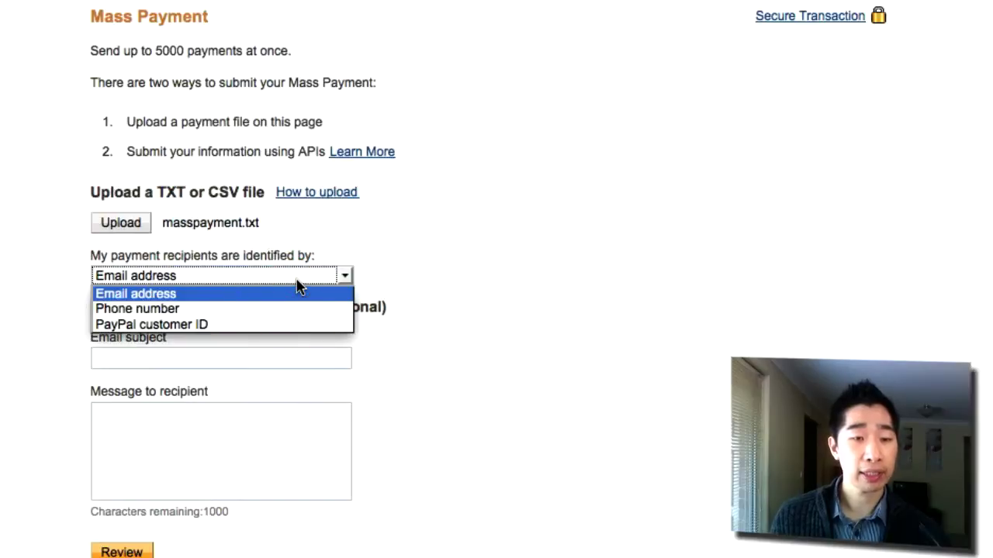
pyautogui.click(301, 297)
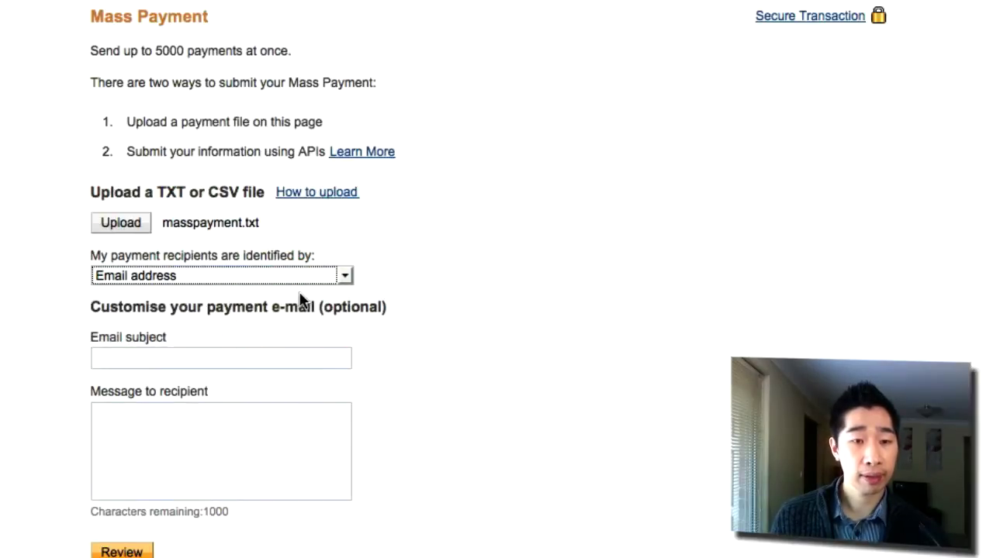
pyautogui.scroll(-2, 299, 294)
pyautogui.click(265, 287)
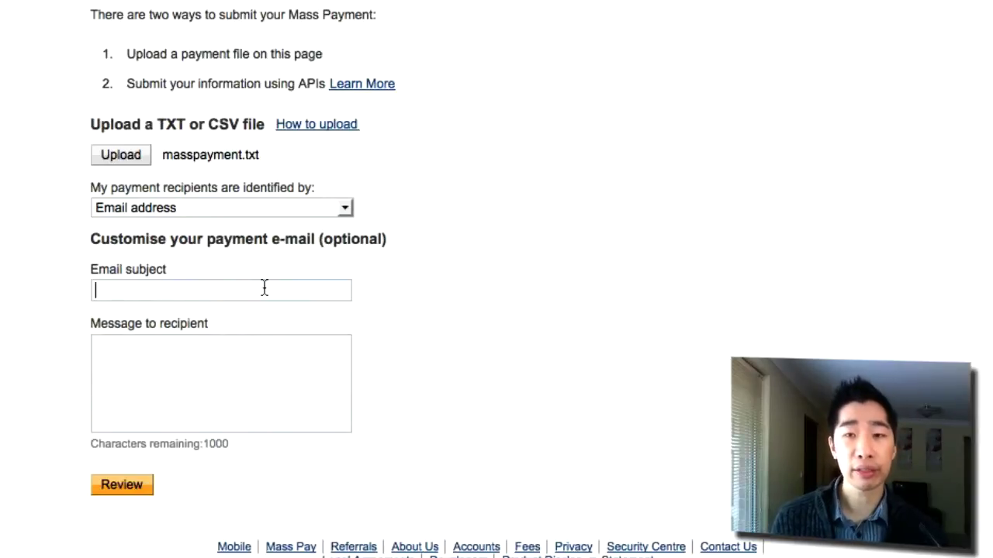
pyautogui.click(287, 344)
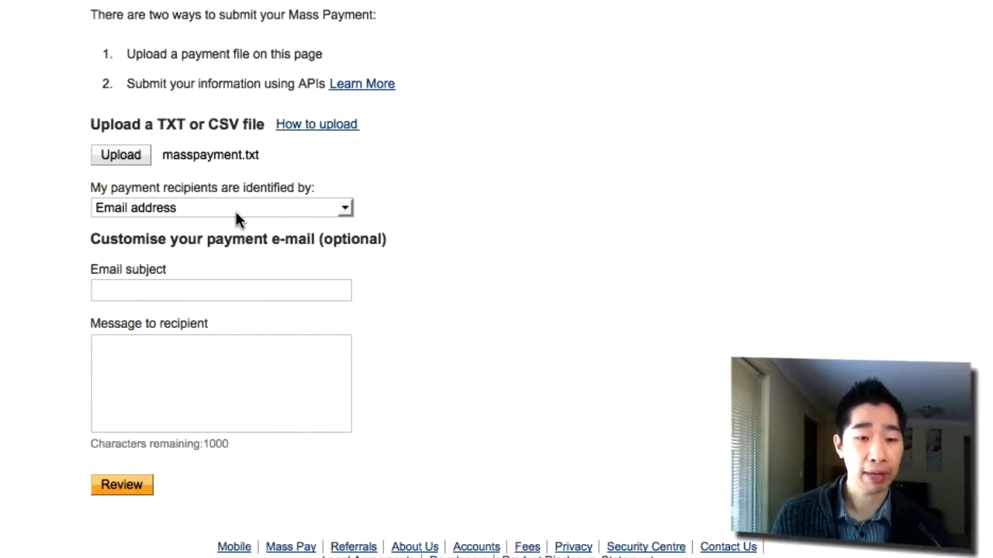
pyautogui.click(144, 490)
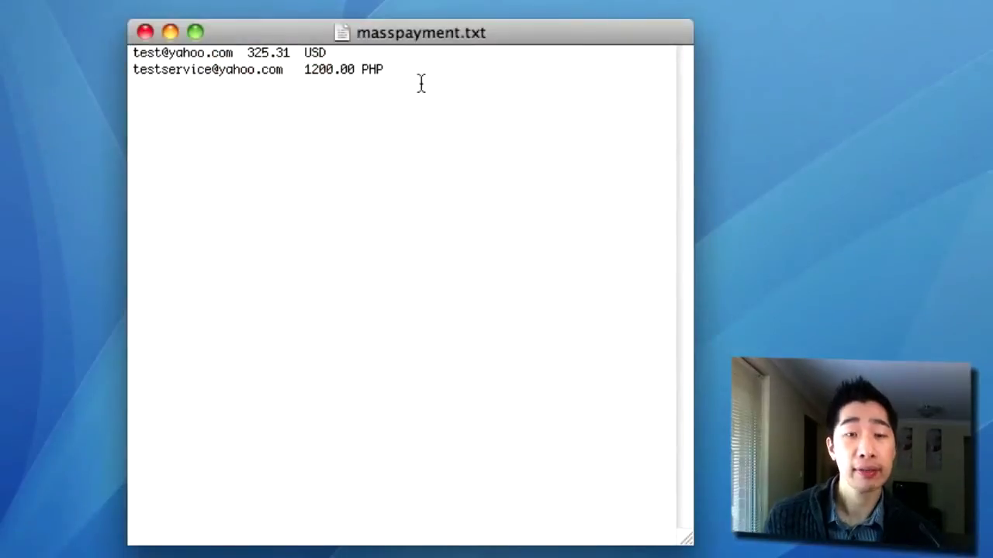
pyautogui.click(421, 84)
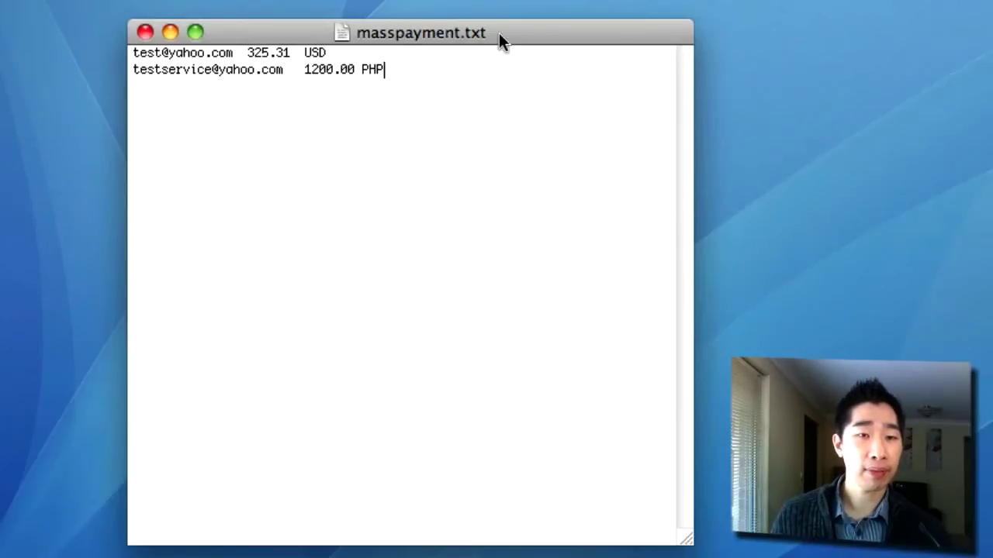
pyautogui.click(197, 58)
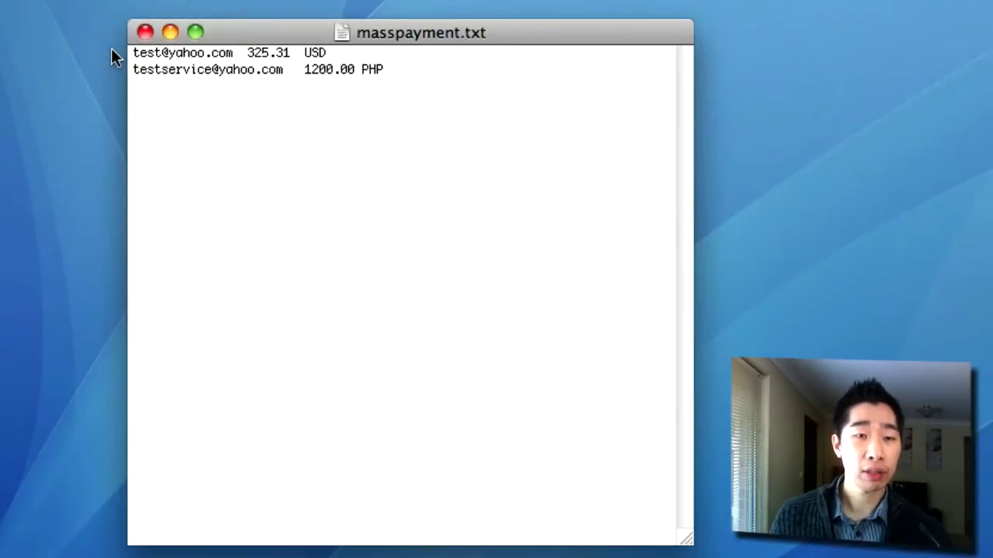
pyautogui.moveTo(132, 53); pyautogui.dragTo(237, 53)
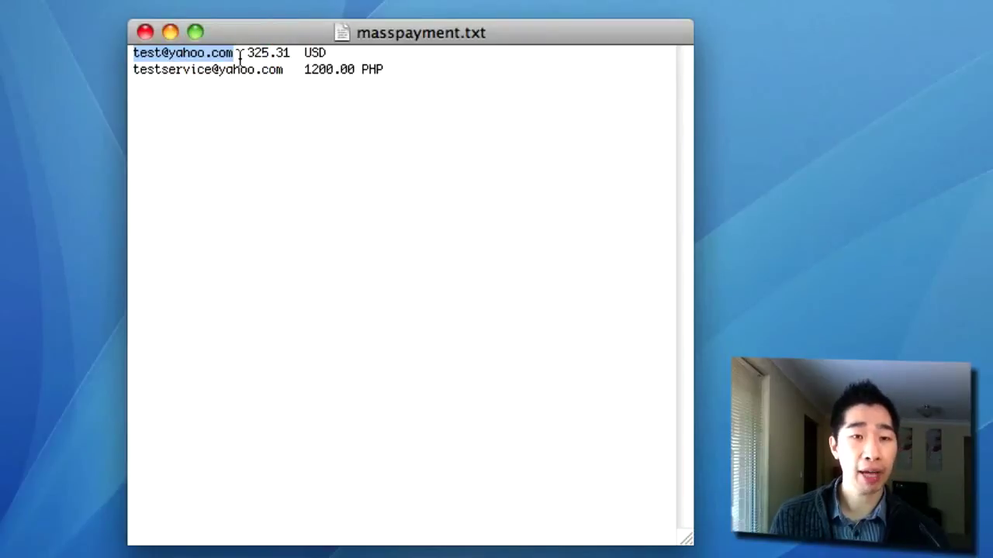
pyautogui.click(239, 55)
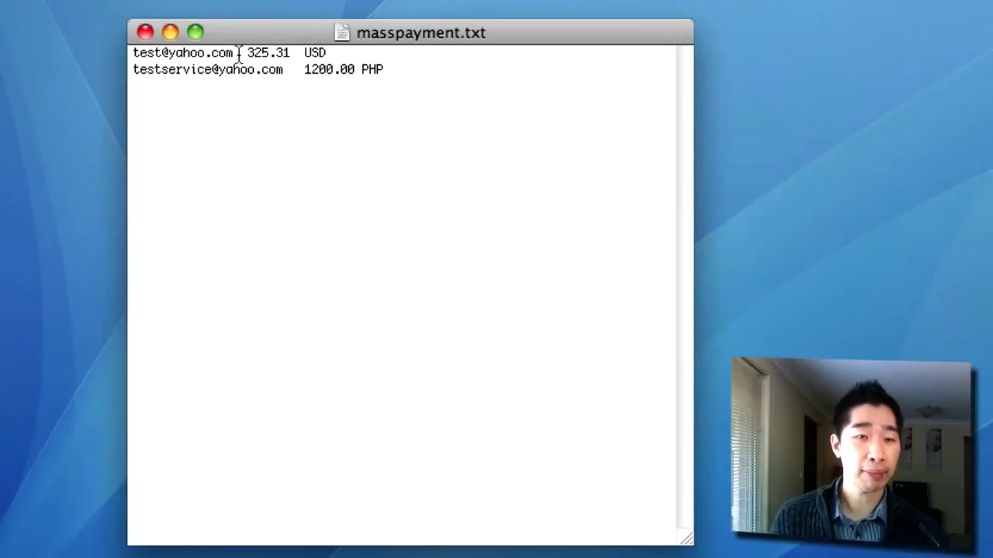
pyautogui.click(248, 54)
pyautogui.moveTo(249, 54); pyautogui.dragTo(289, 52)
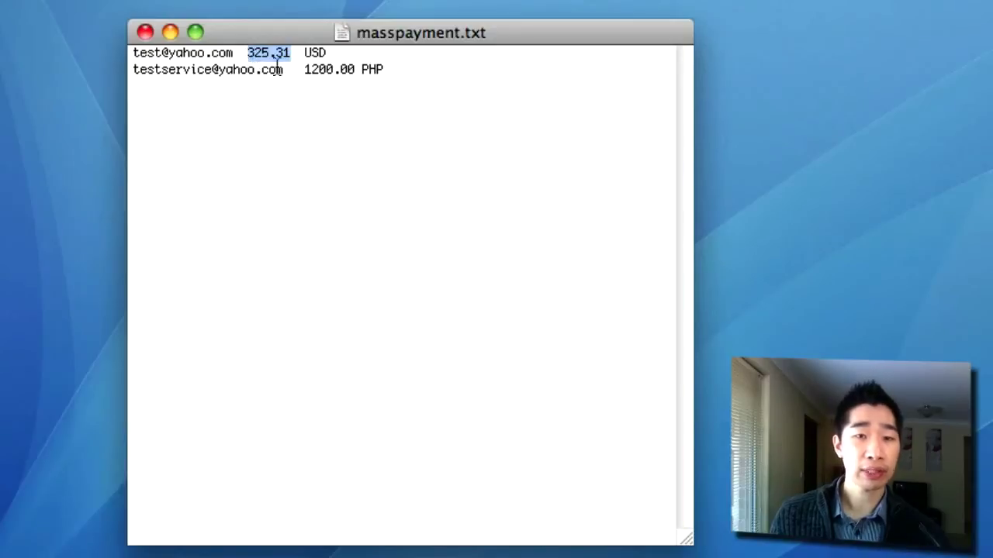
pyautogui.click(305, 53)
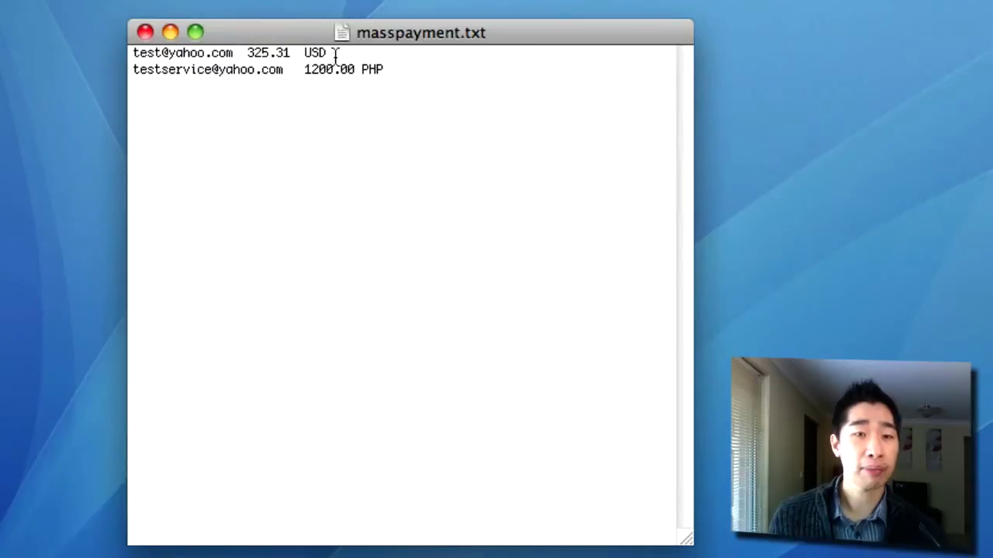
pyautogui.moveTo(304, 53); pyautogui.dragTo(235, 53)
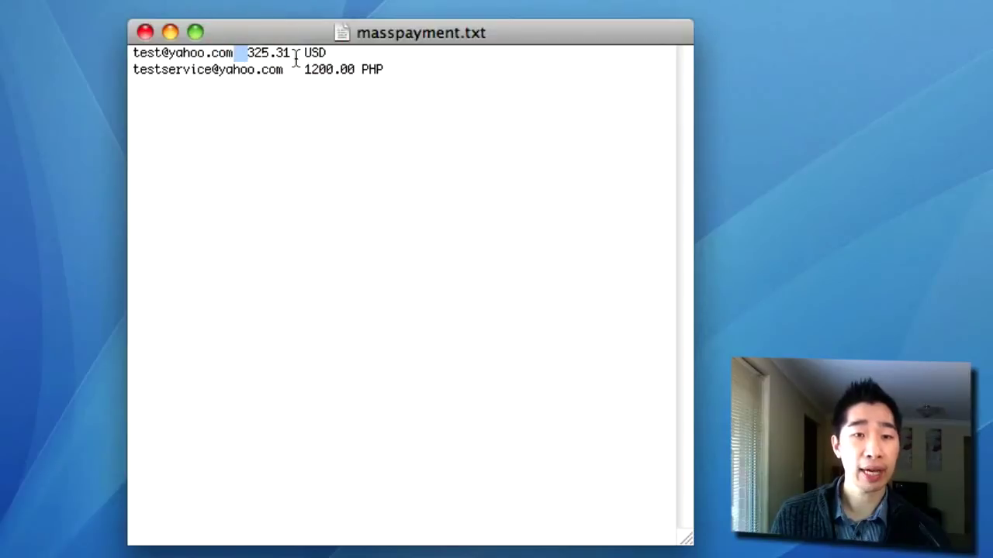
pyautogui.click(332, 54)
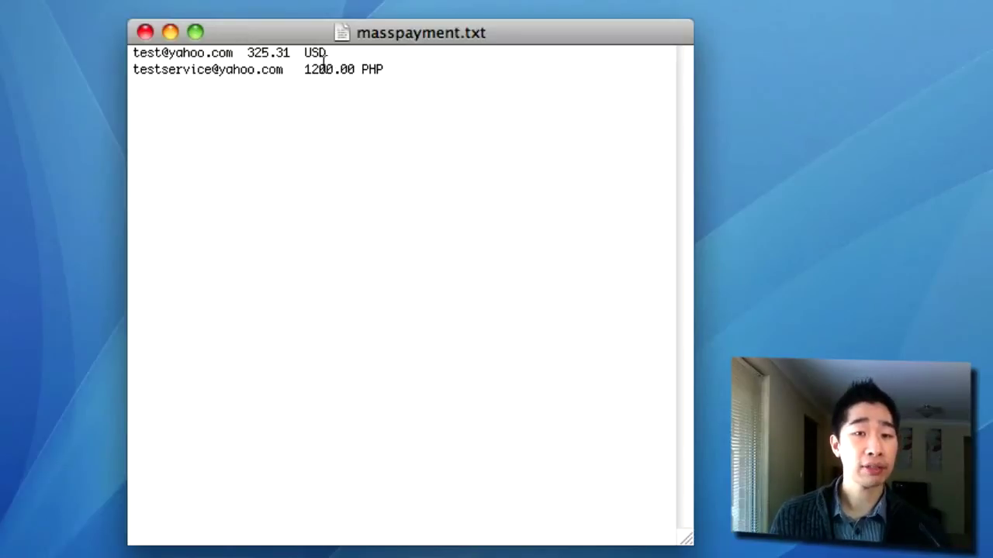
pyautogui.click(406, 70)
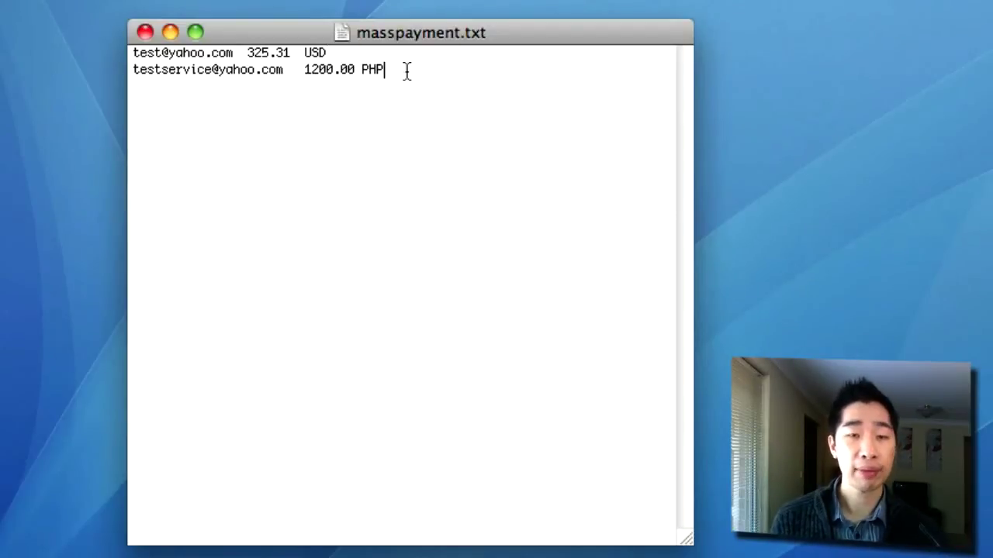